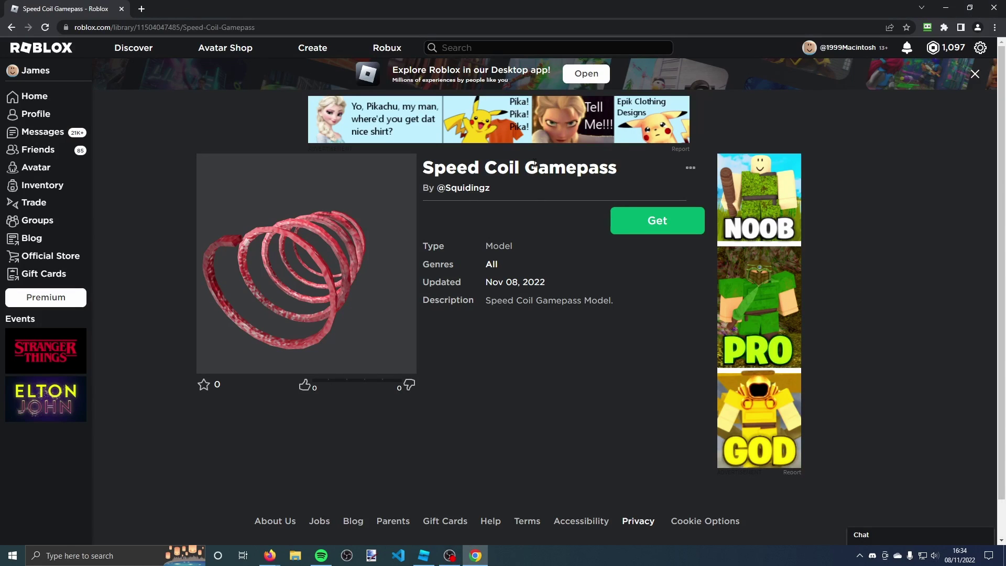
triple_click(543, 171)
left_click(605, 176)
left_click_drag(425, 168, 616, 168)
left_click(399, 173)
left_click_drag(441, 170, 588, 169)
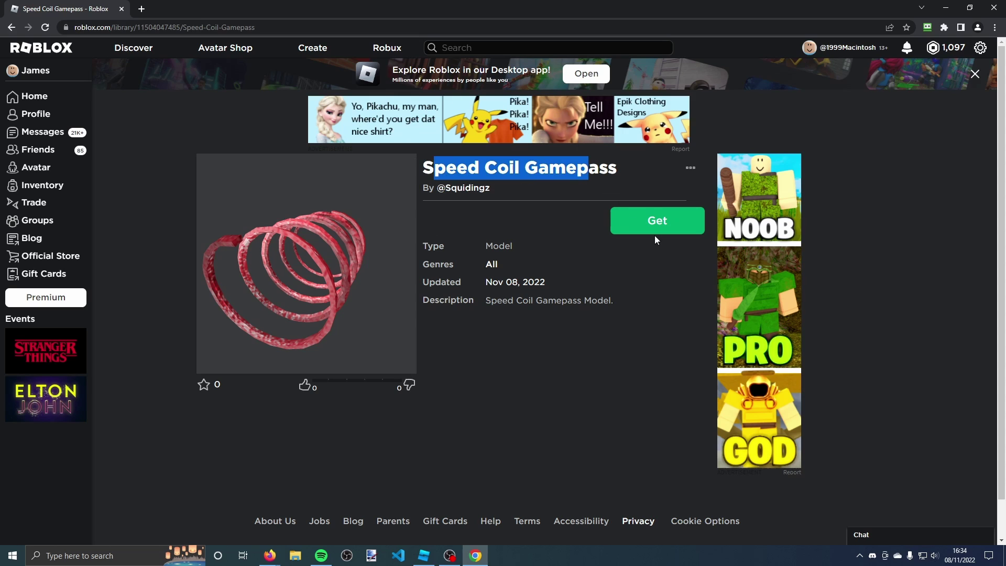
Step: Get the free Speed Coil Gamepass model for the account's inventory
left_click(655, 230)
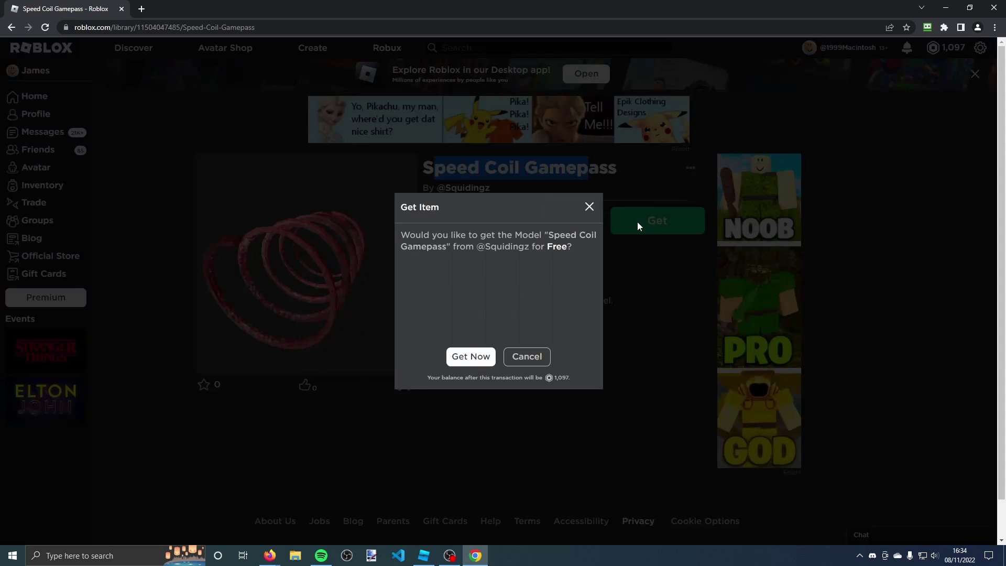
left_click(475, 356)
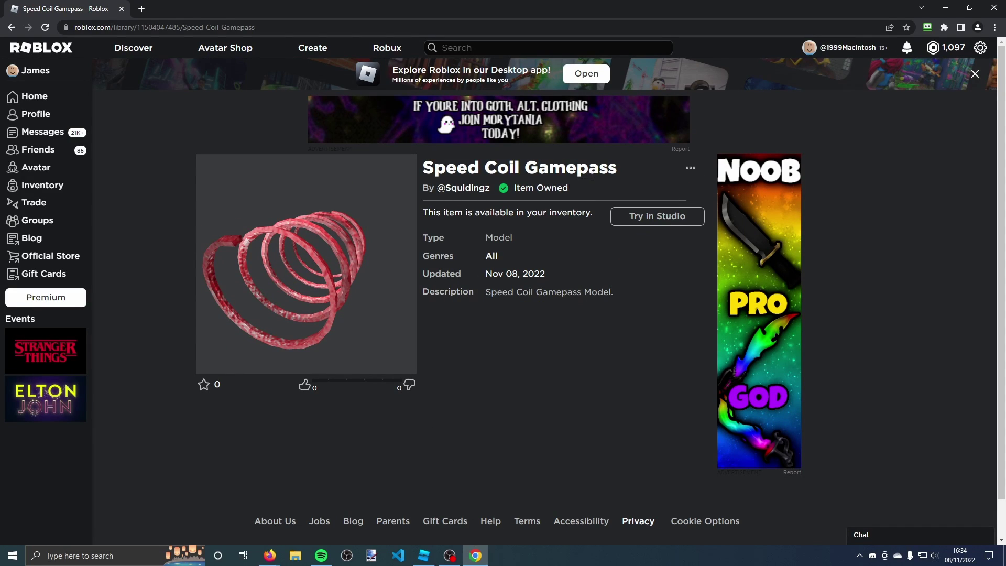
Step: Switch to Firefox, close the spare model page and open the Create page with the account's experiences
left_click(269, 556)
left_click(294, 515)
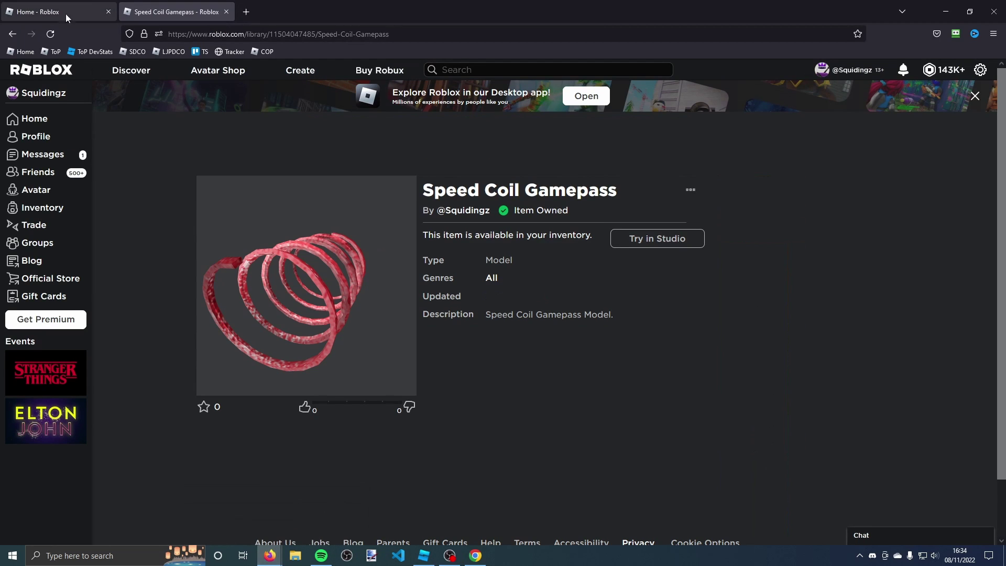
left_click(56, 69)
left_click(109, 12)
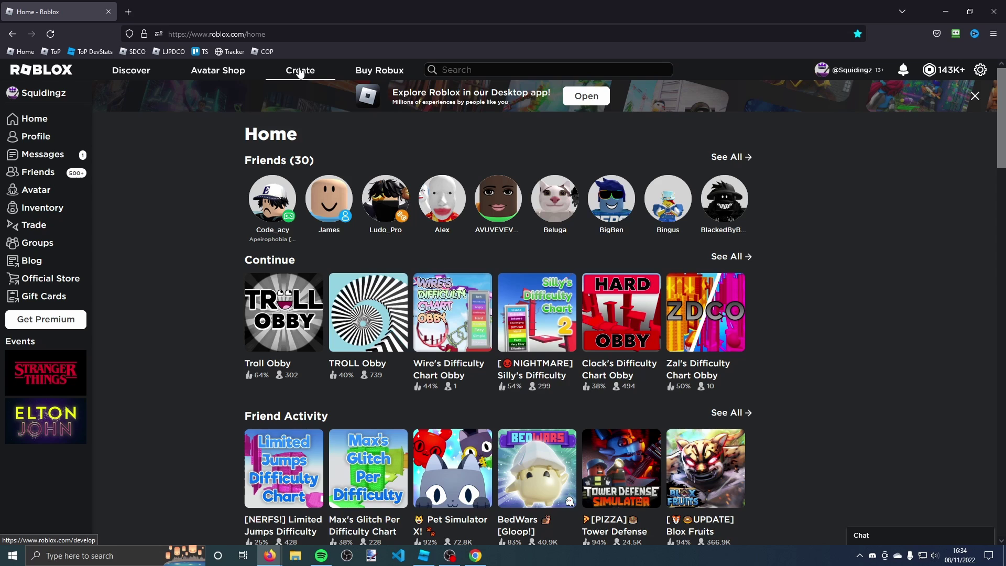
left_click(300, 72)
scroll(535, 234, "down", 5)
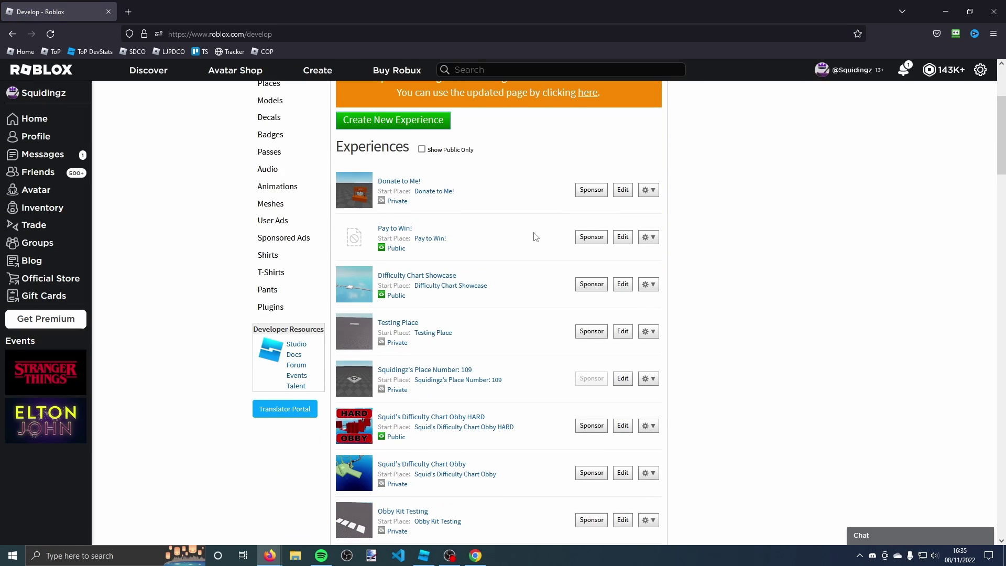
Step: Start creating a pass for the Testing Place experience
scroll(513, 181, "up", 5)
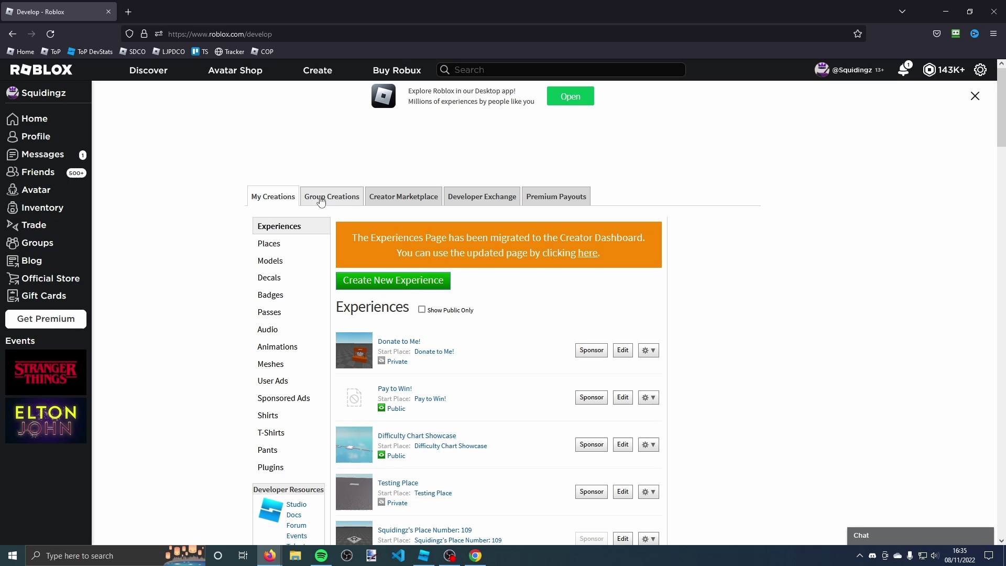
scroll(219, 207, "down", 3)
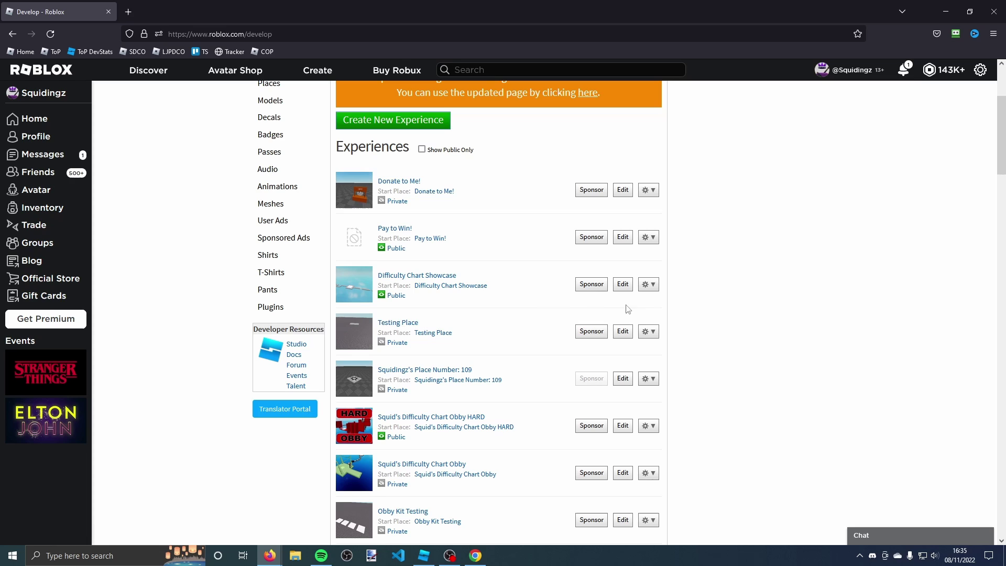
left_click(657, 338)
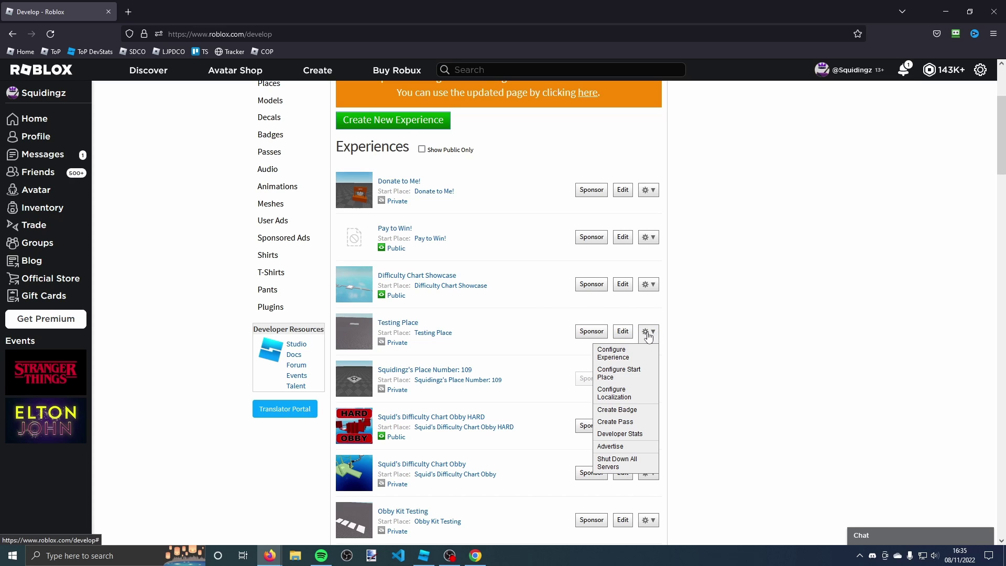
left_click(614, 424)
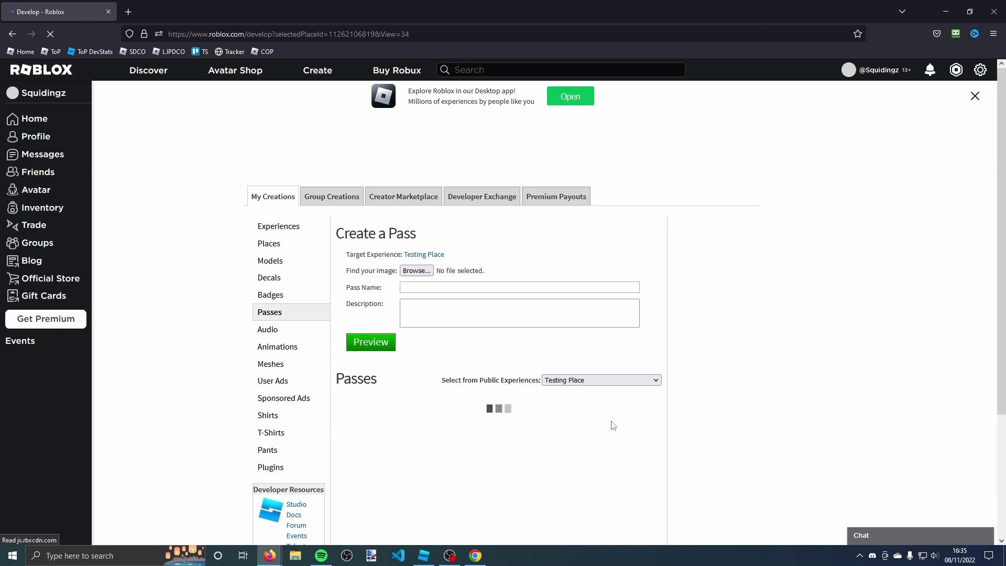
Step: Create the pass with the image SpeedCoilGamepass.png, the name Speed Coil and an empty description
mouse_move(451, 246)
left_mouse_down()
mouse_move(326, 232)
mouse_move(440, 241)
left_mouse_up()
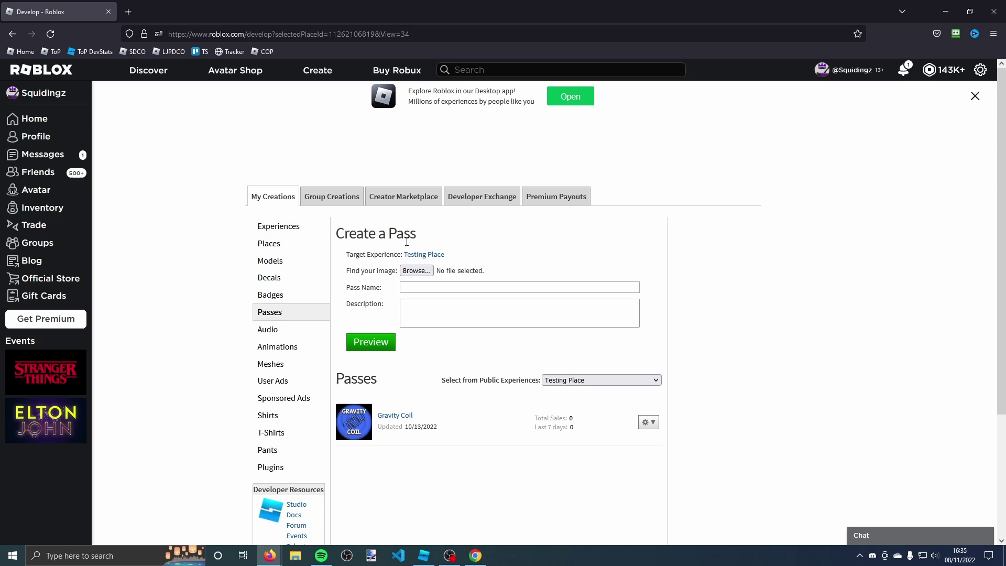
left_click_drag(346, 274, 415, 279)
left_click(416, 272)
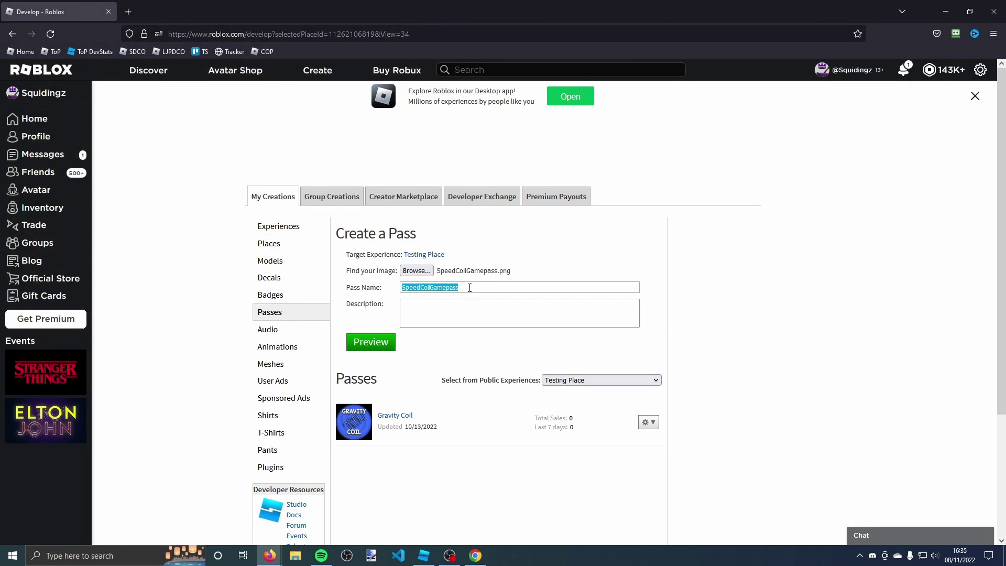
type("Sp")
left_click(471, 308)
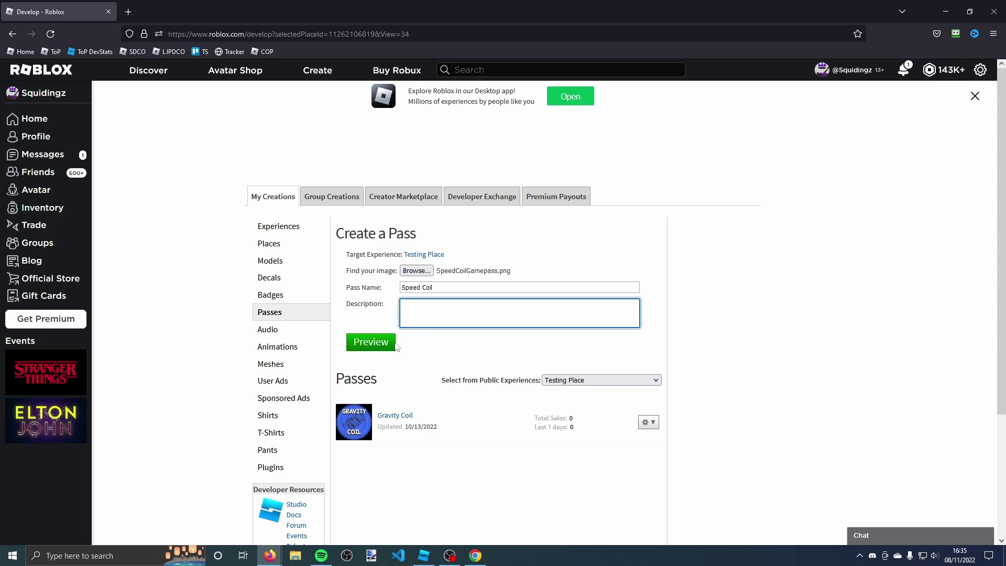
left_click(381, 343)
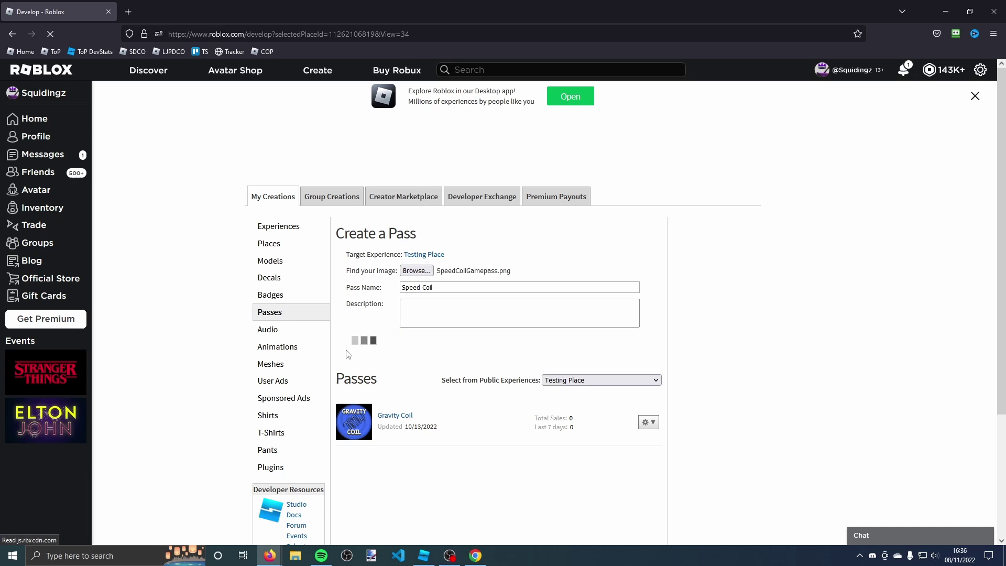
left_click(386, 350)
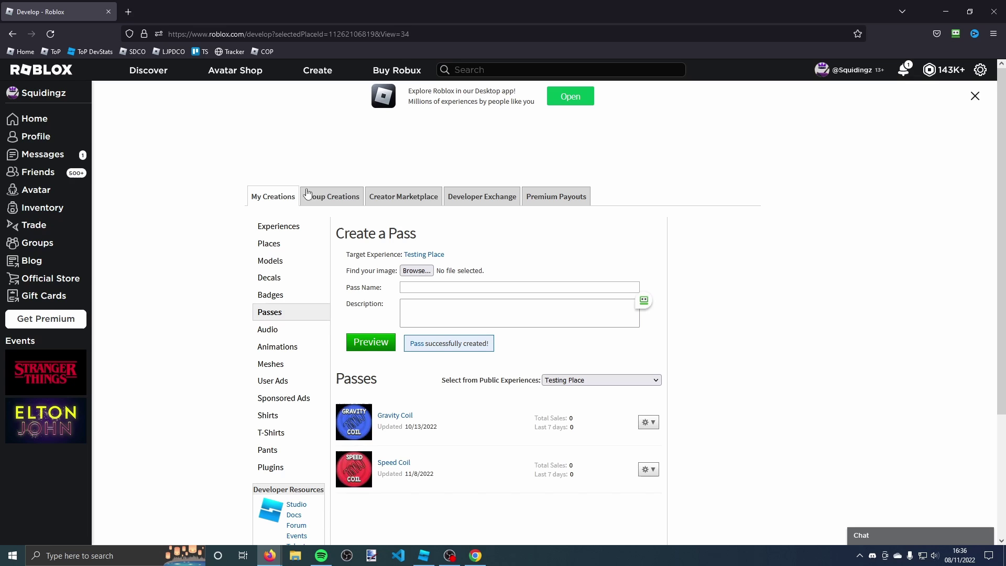
Step: Open the configuration page of the Speed Coil pass
scroll(512, 415, "down", 2)
left_click_drag(526, 252, 451, 240)
left_click(474, 237)
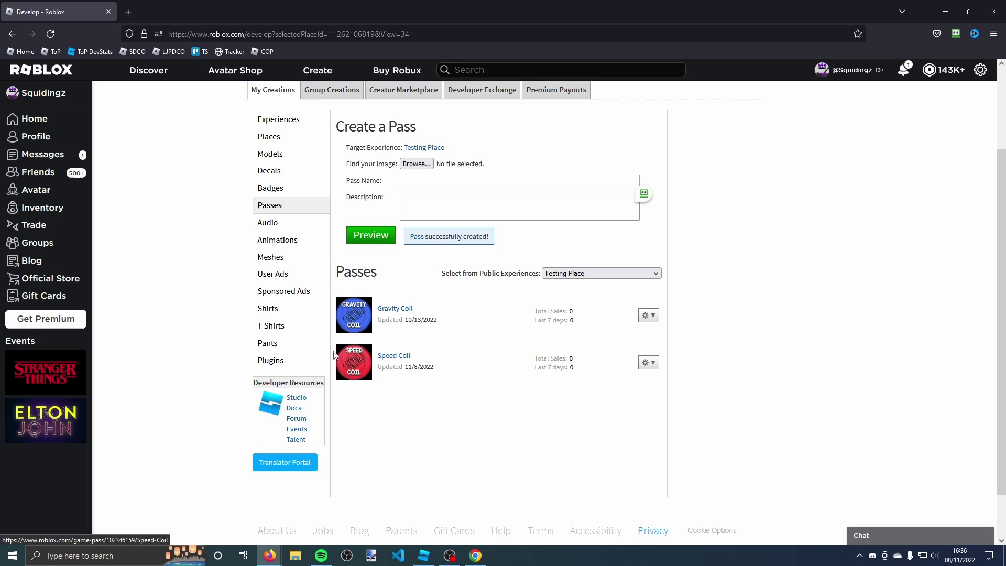
left_click(640, 361)
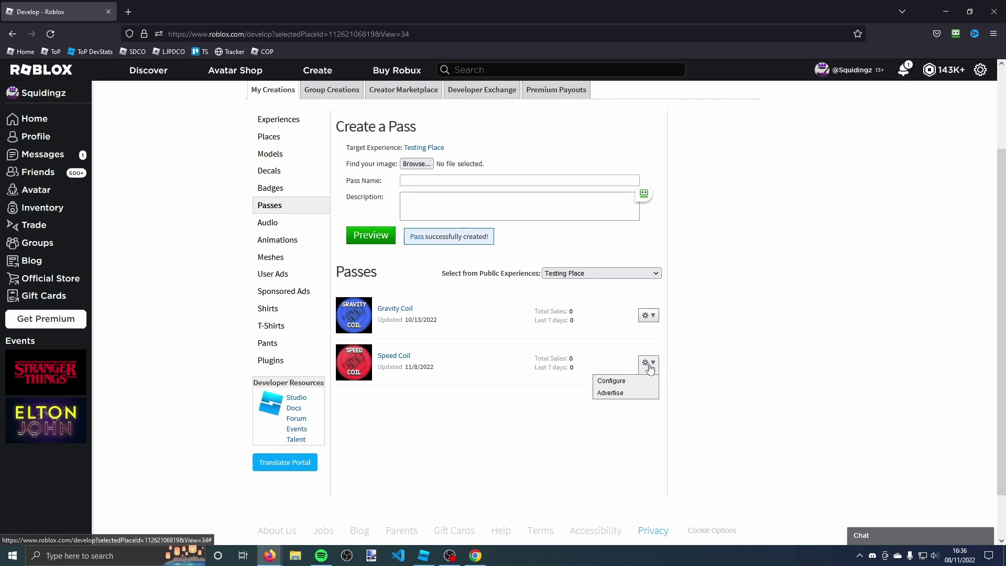
left_click(612, 383)
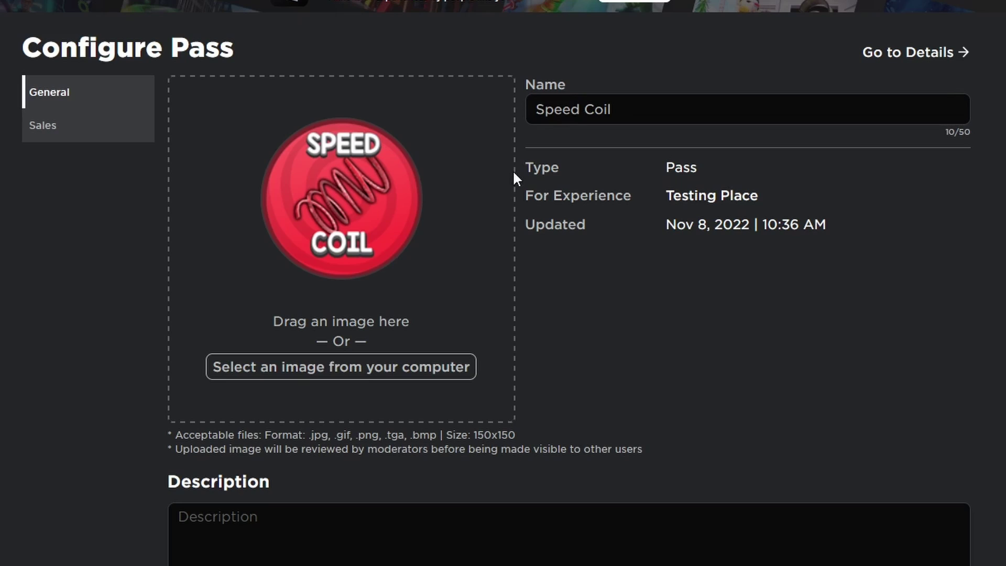
Step: Put the Speed Coil pass up for sale at 50 Robux and save the change
left_click(51, 134)
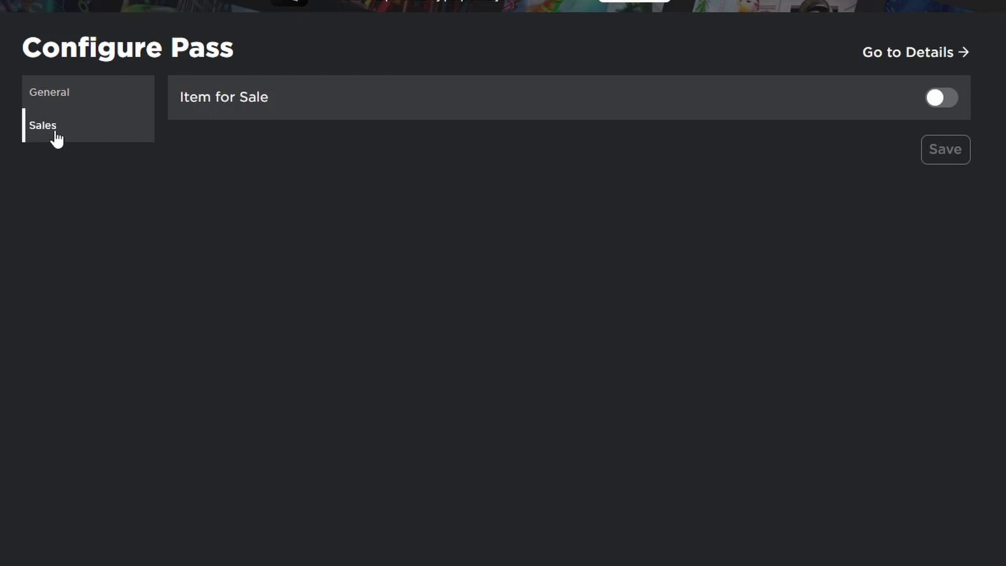
left_click(944, 99)
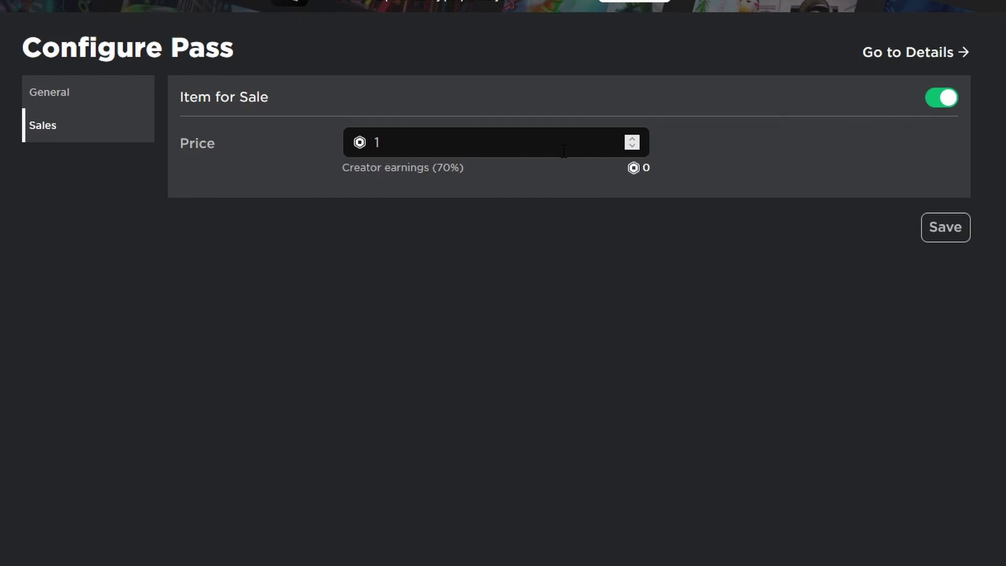
type("50")
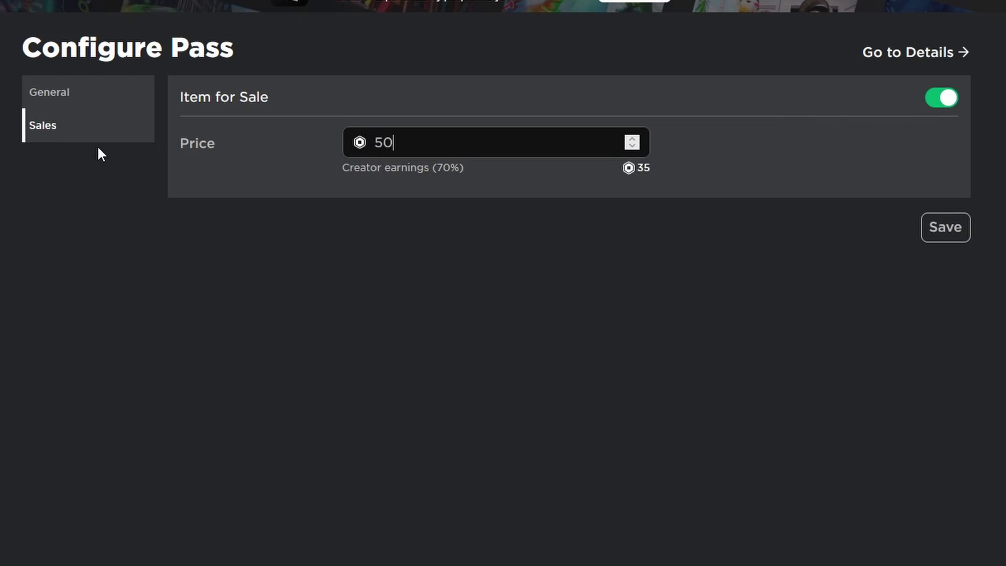
left_click(949, 236)
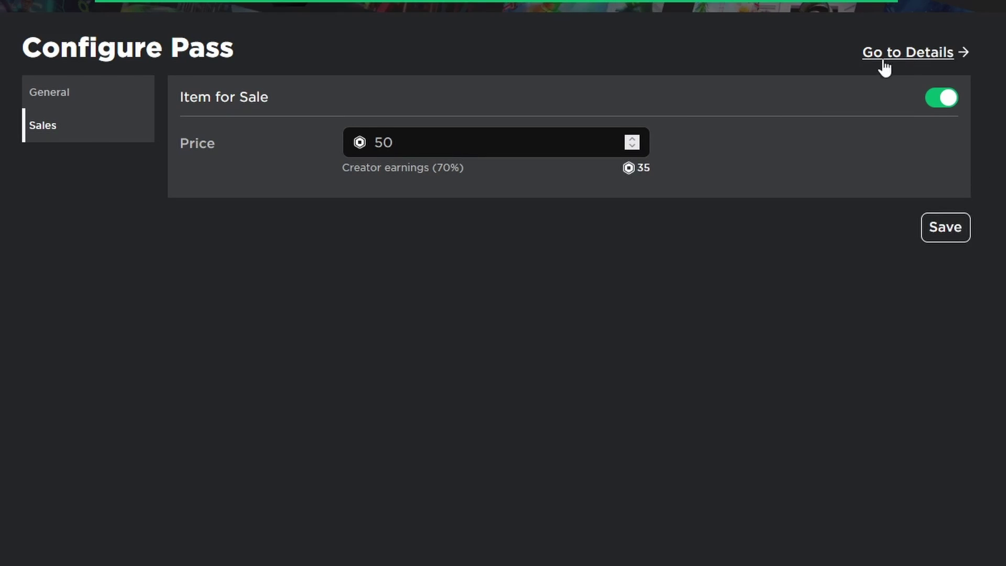
Step: Open the Speed Coil pass's details page and copy the numeric pass ID from its web address
left_click(904, 58)
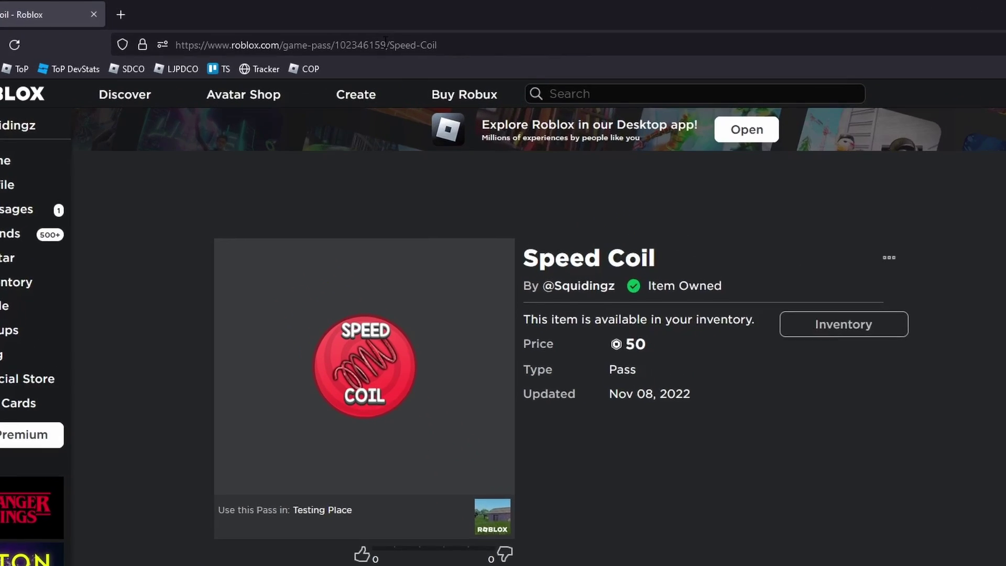
left_click_drag(322, 33, 284, 33)
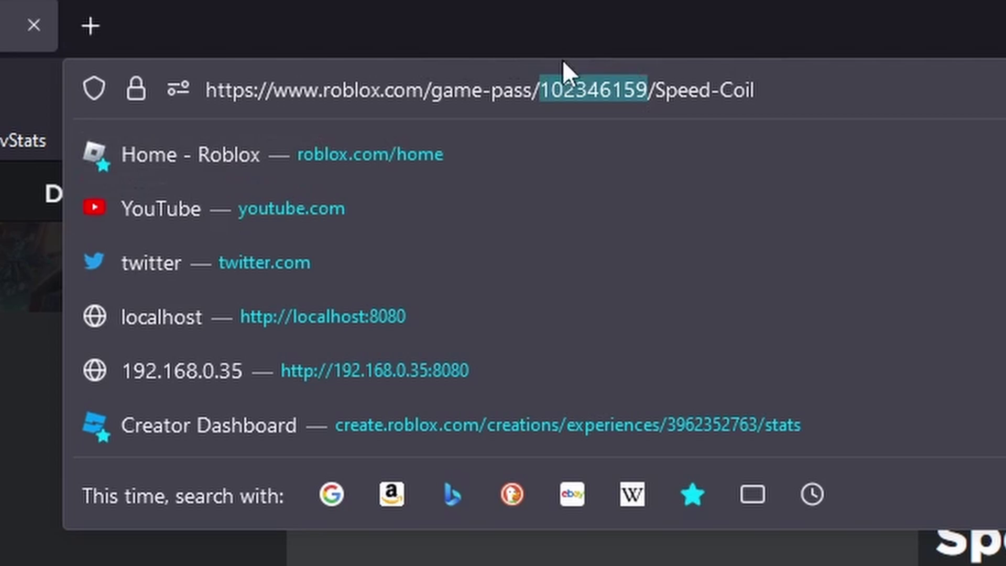
right_click(592, 90)
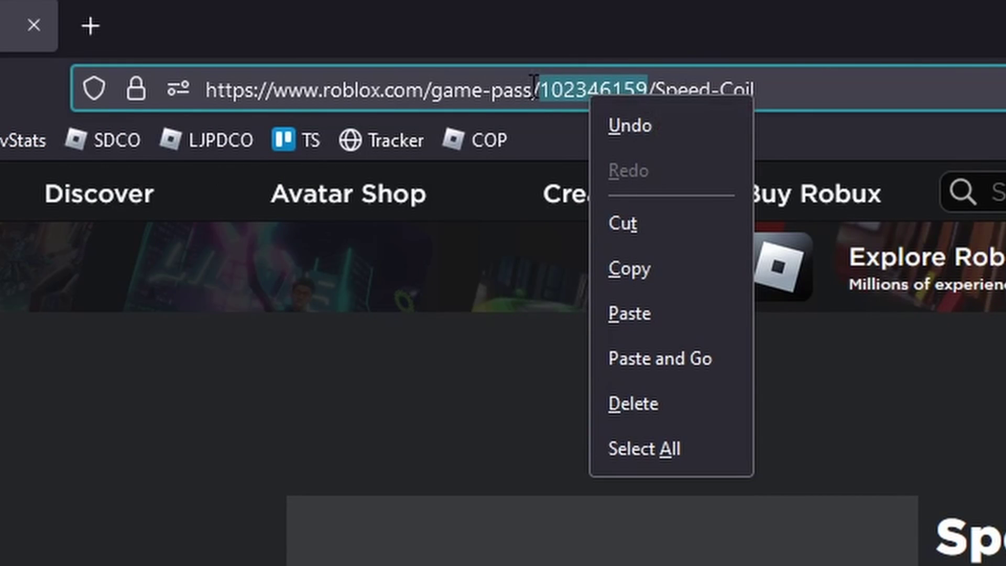
left_click(637, 268)
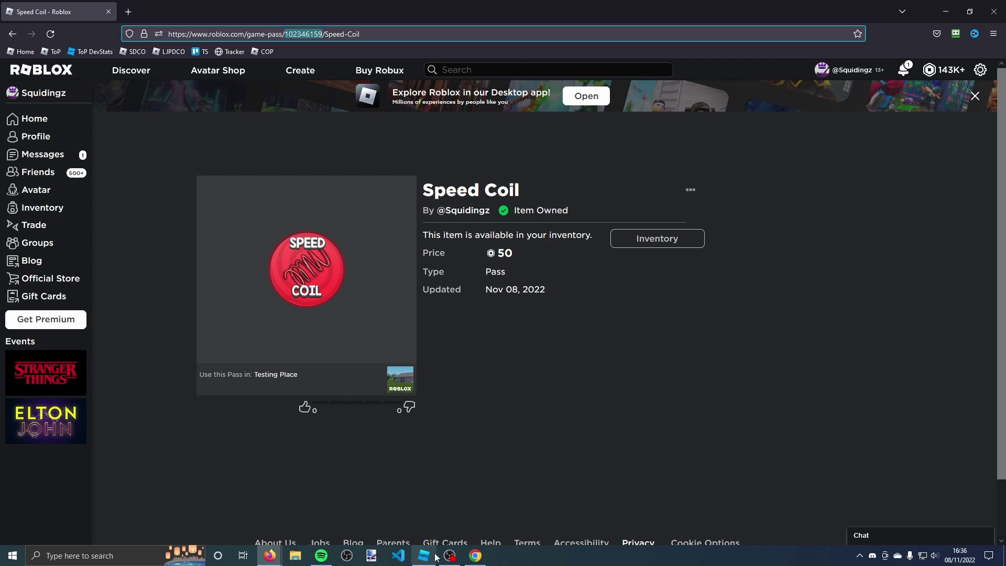
Step: Switch to Roblox Studio with Testing Place open and show the Toolbox
left_click(425, 558)
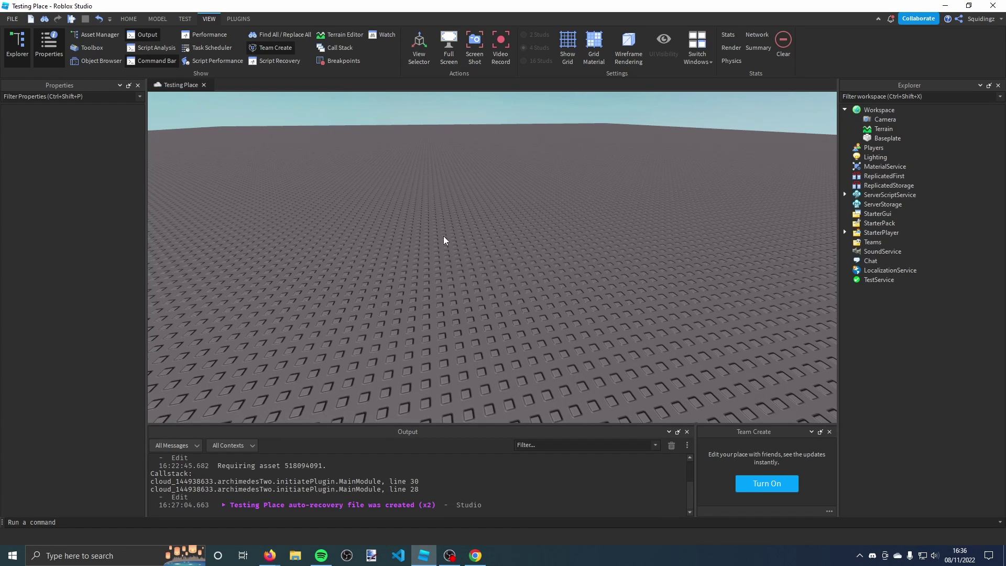
left_click(128, 18)
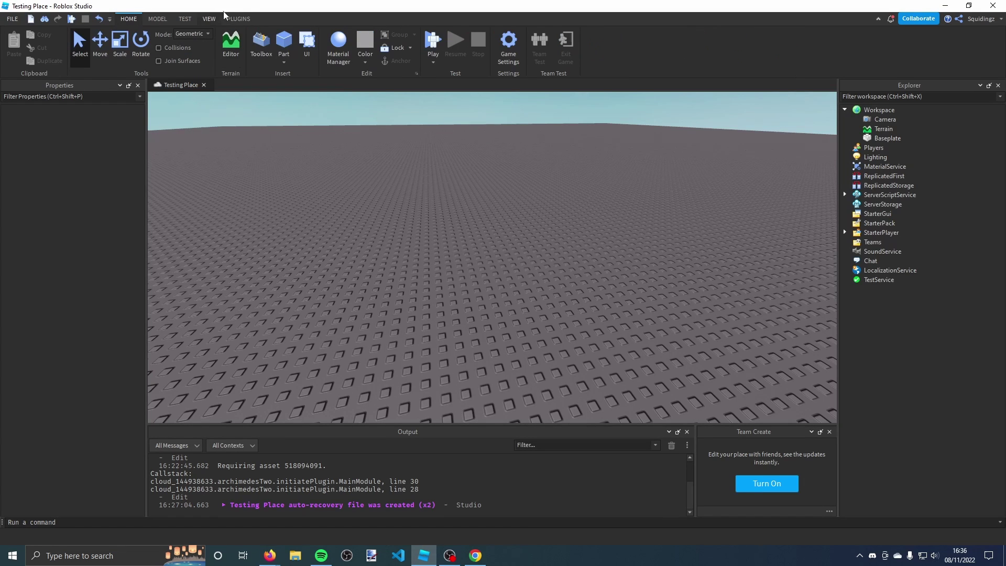
left_click(209, 19)
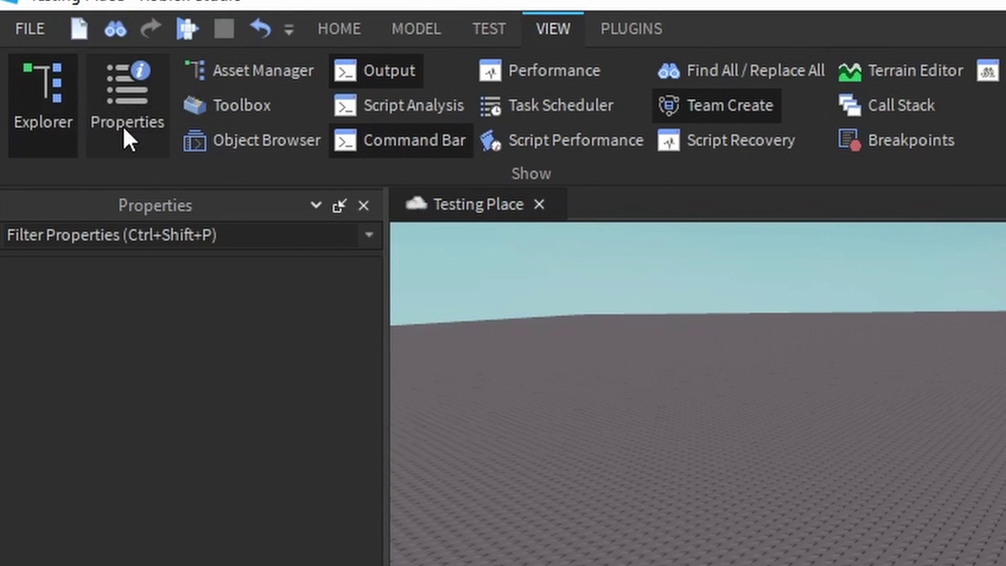
left_click(229, 104)
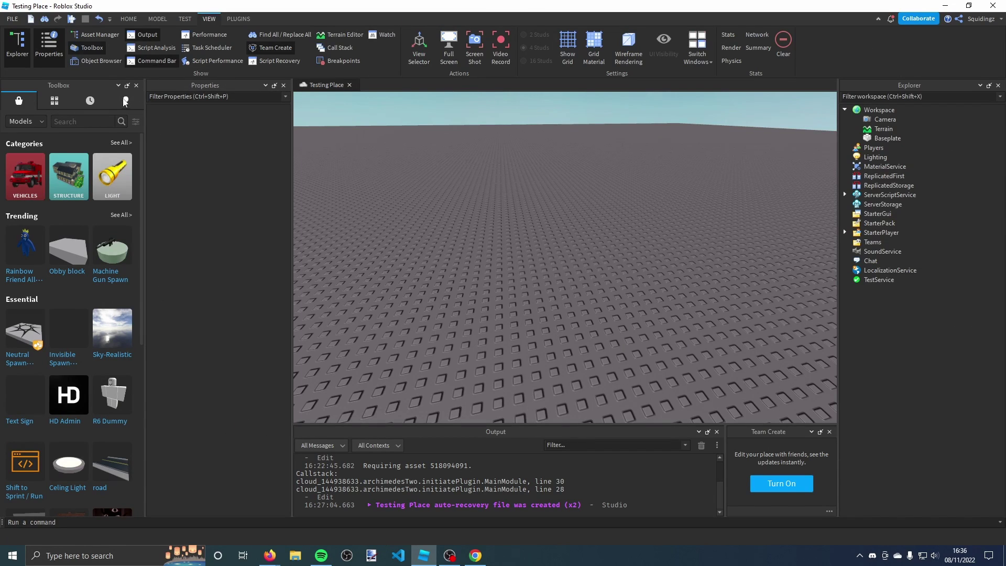
Step: Insert the Speed Coil Gamepass model from My Models into the workspace, accept the script notice and close the Toolbox
left_click(54, 101)
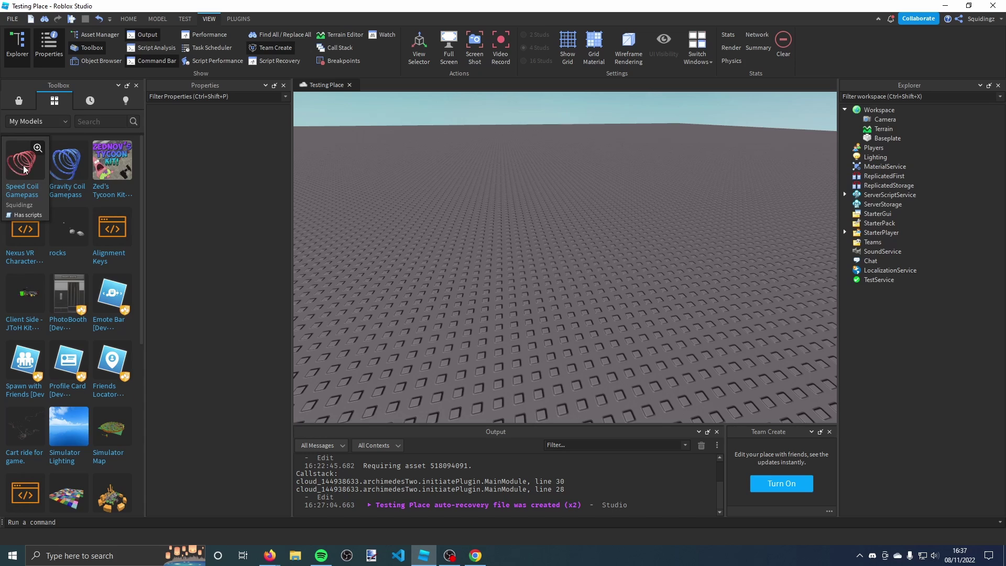
left_click(26, 183)
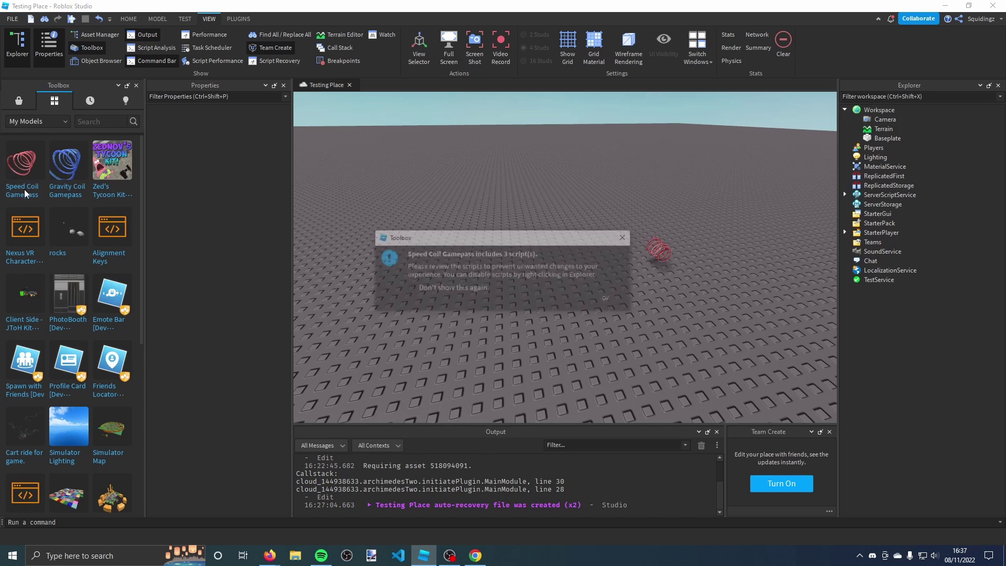
left_click(607, 301)
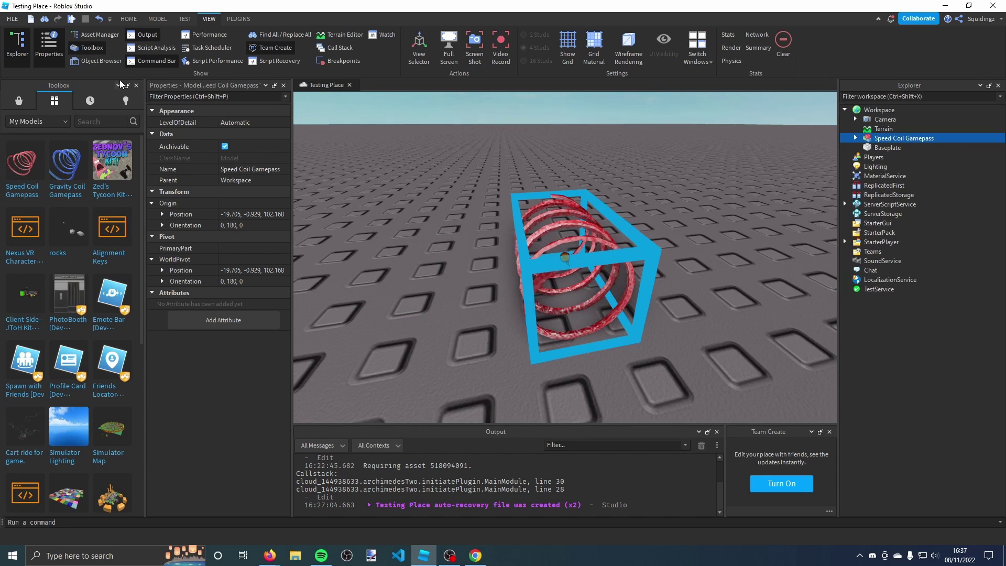
left_click(137, 85)
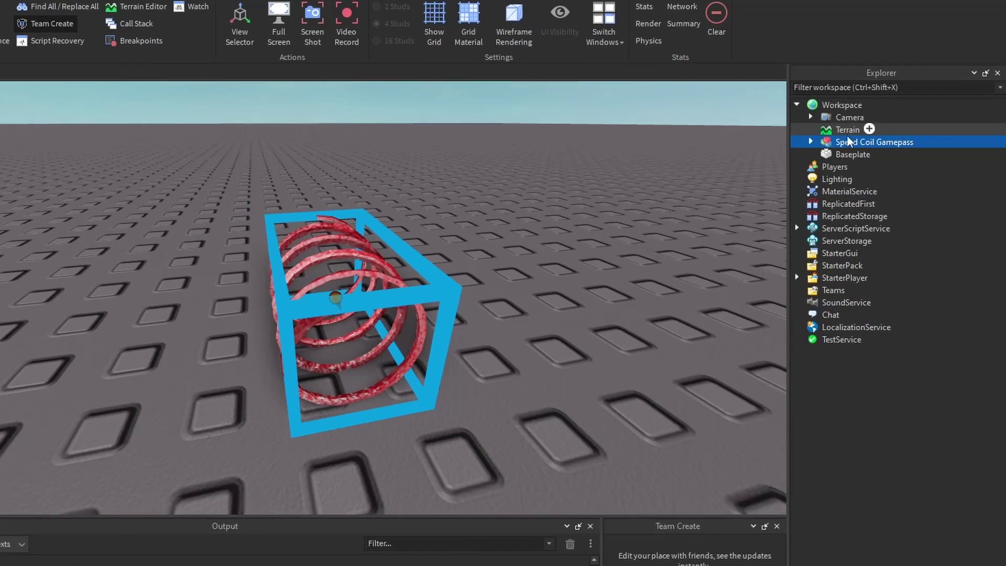
mouse_move(857, 138)
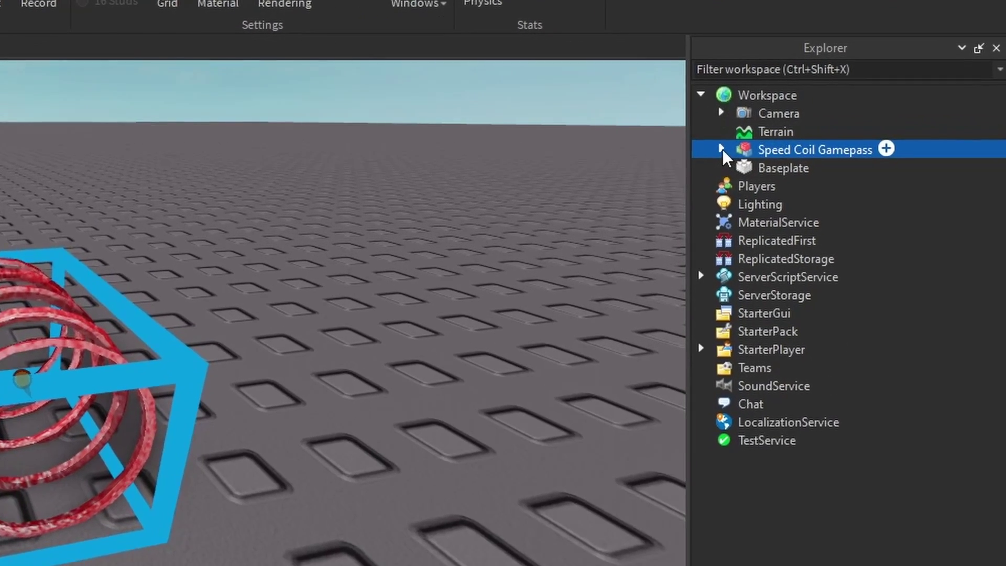
Step: Move SpeedCoilScript from the Speed Coil Gamepass model into ServerScriptService and BuySpeedCoilGui into StarterGui
left_click(699, 152)
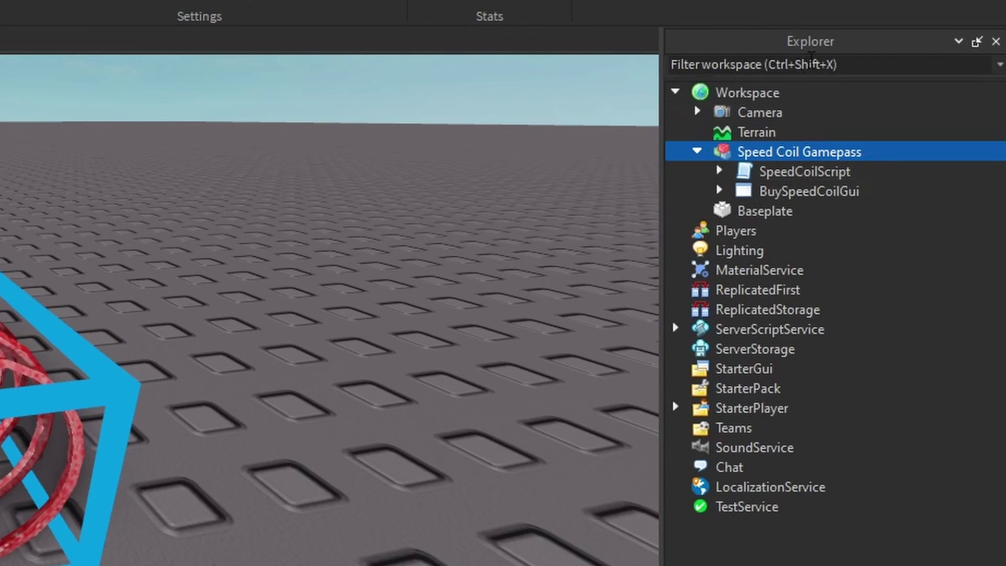
mouse_move(703, 177)
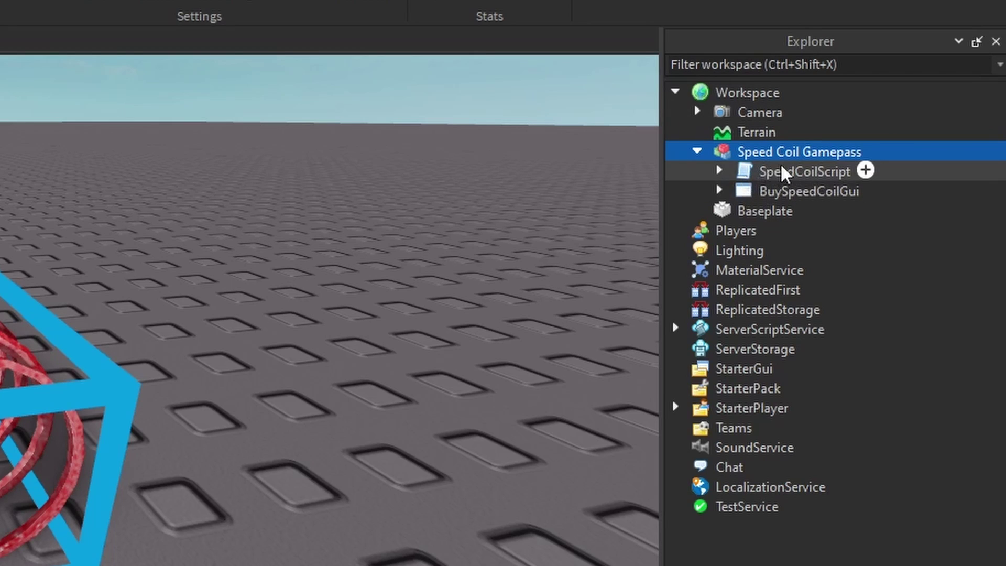
left_click_drag(771, 165, 809, 328)
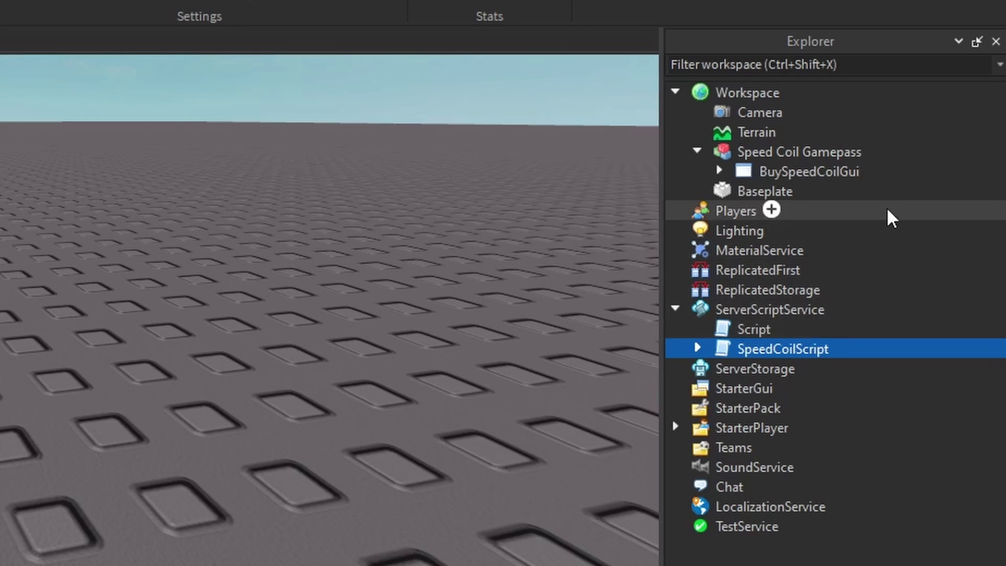
left_click(793, 170)
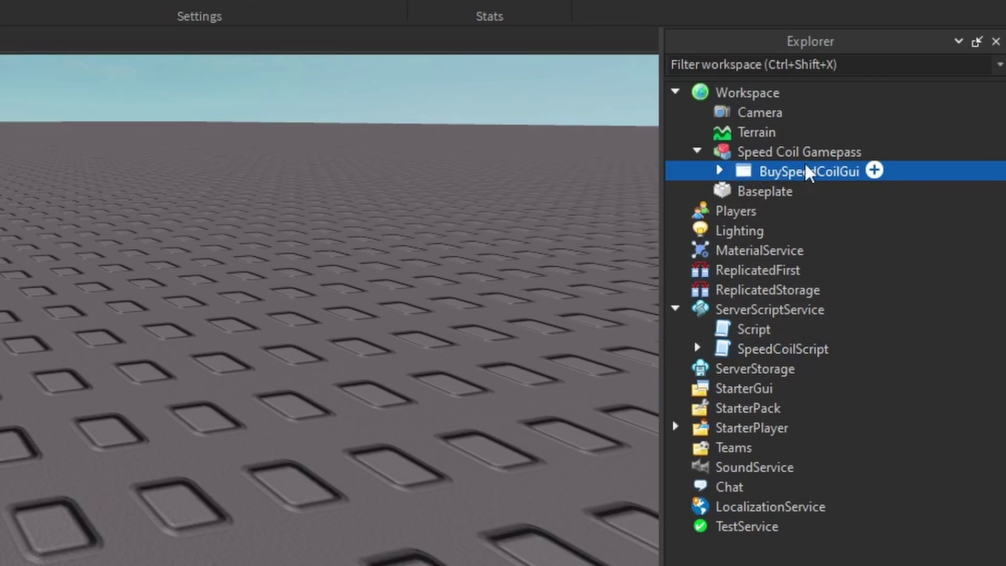
left_click_drag(783, 171, 753, 387)
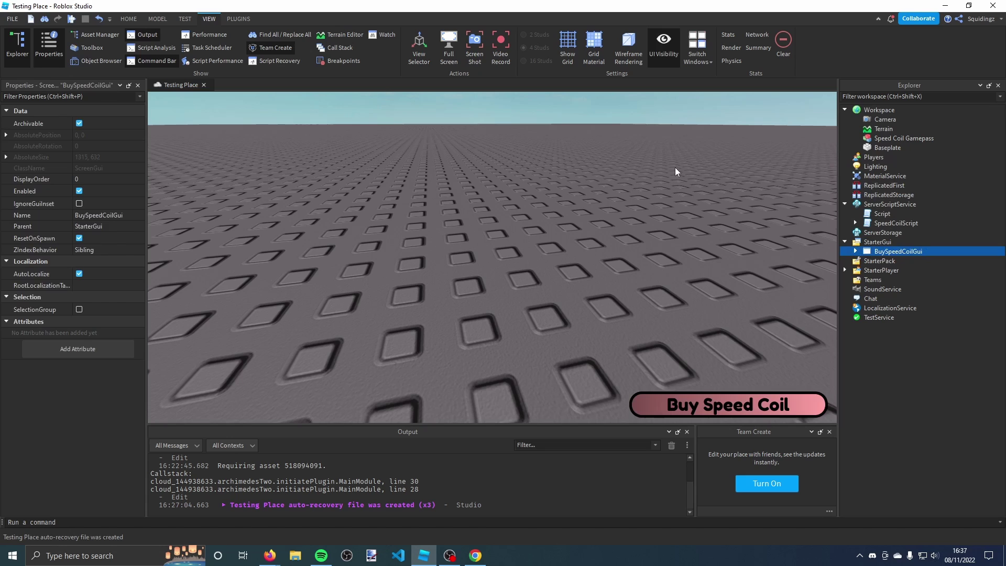
left_click(278, 200)
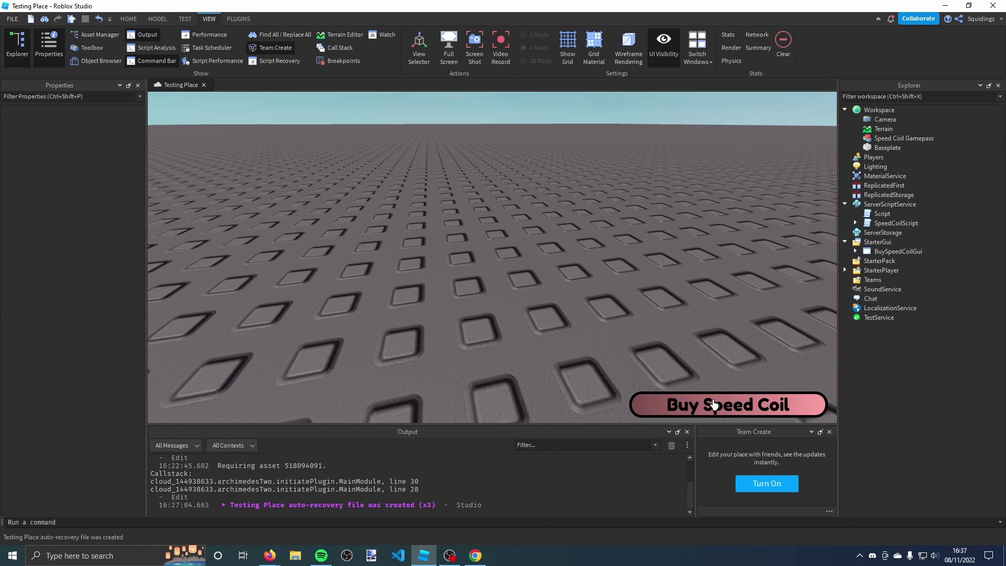
right_click_drag(729, 363, 741, 284)
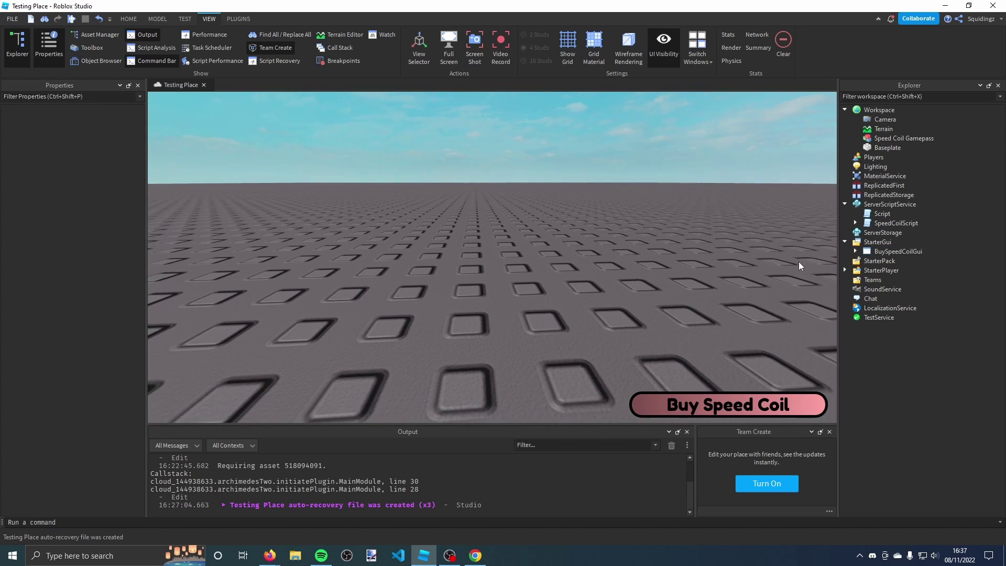
Step: Set the GamepassID value to the pass ID 102346159 under both BuySpeedCoilGui and SpeedCoilScript
left_click(856, 223)
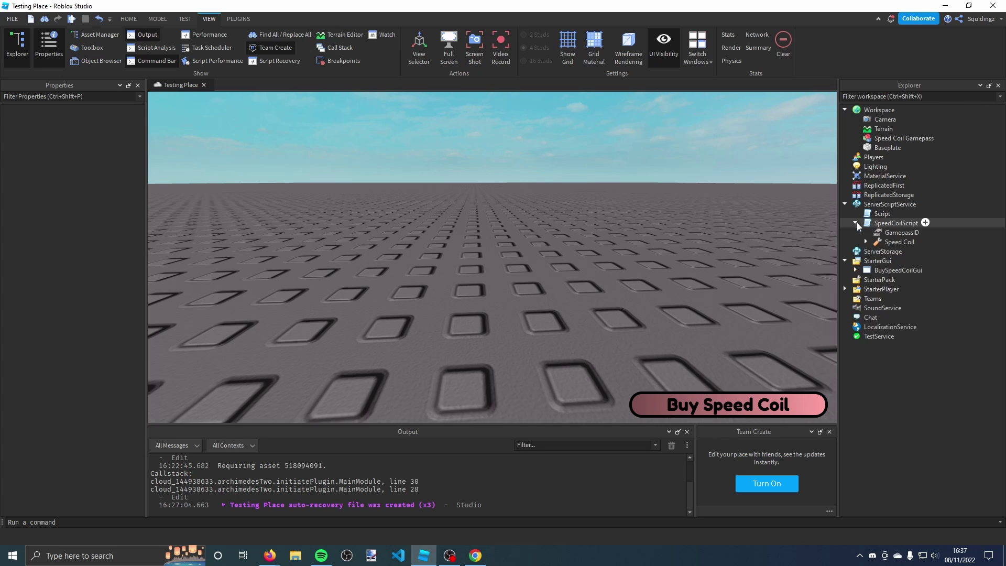
left_click(856, 270)
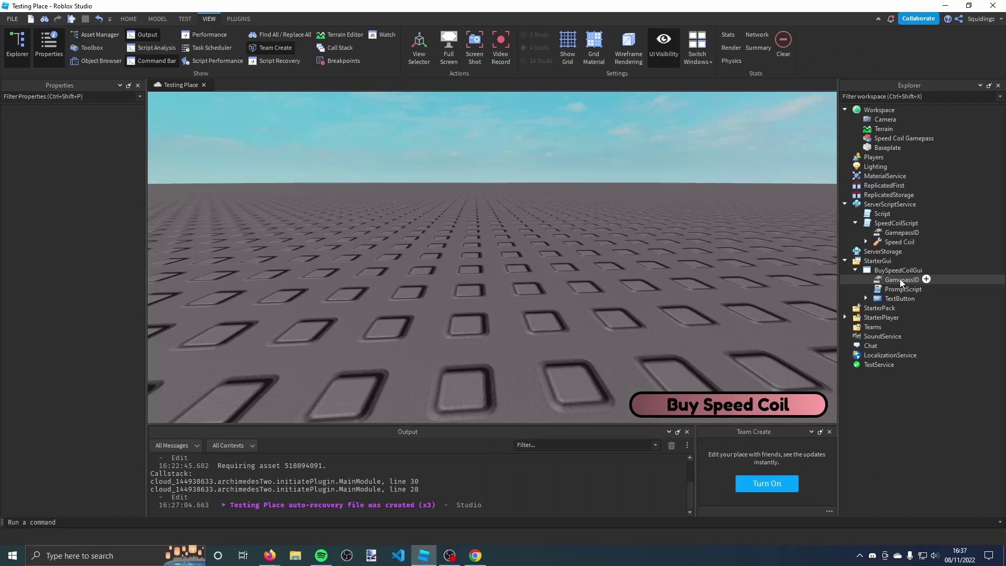
left_click(825, 272)
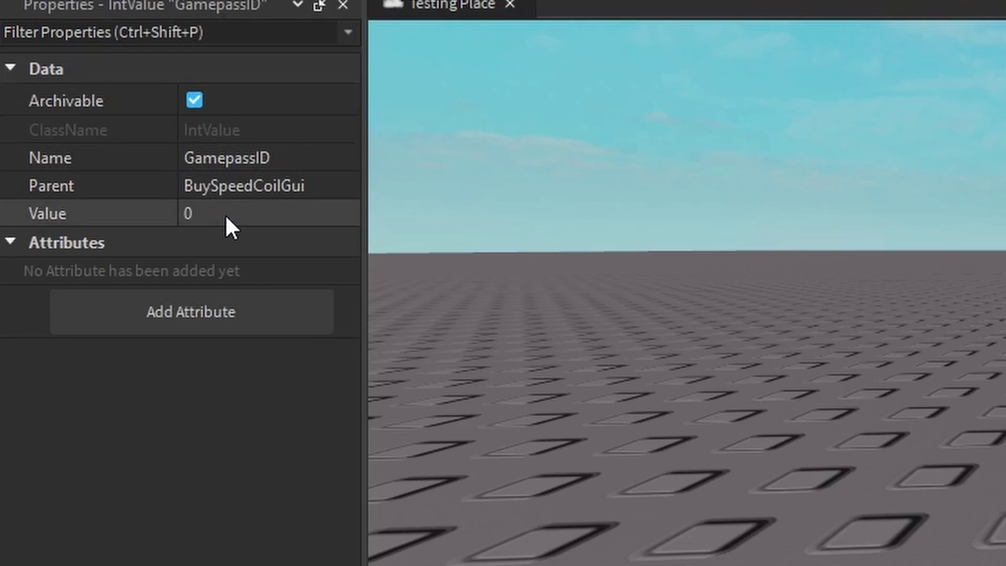
left_click(225, 214)
type("102346159")
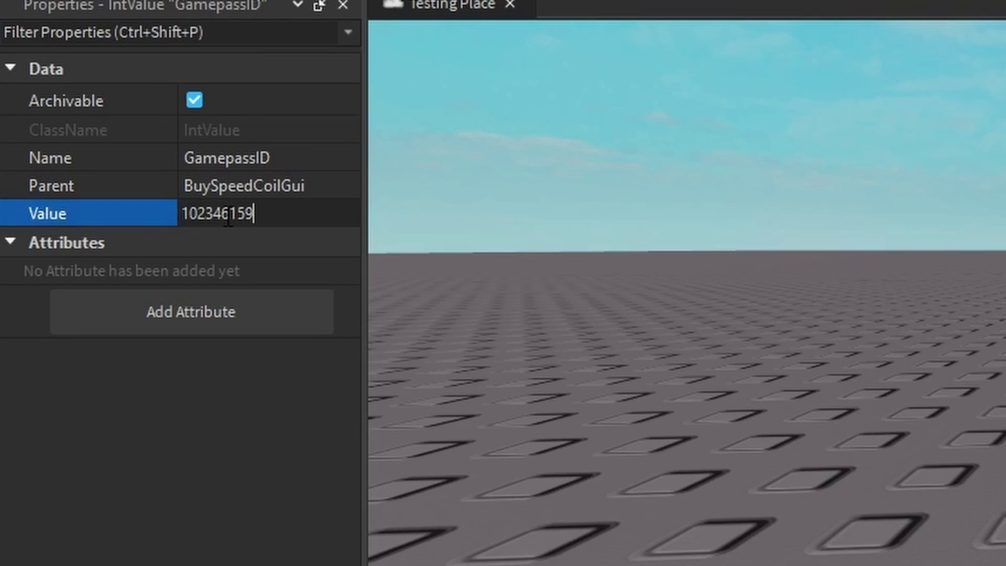
key("Return")
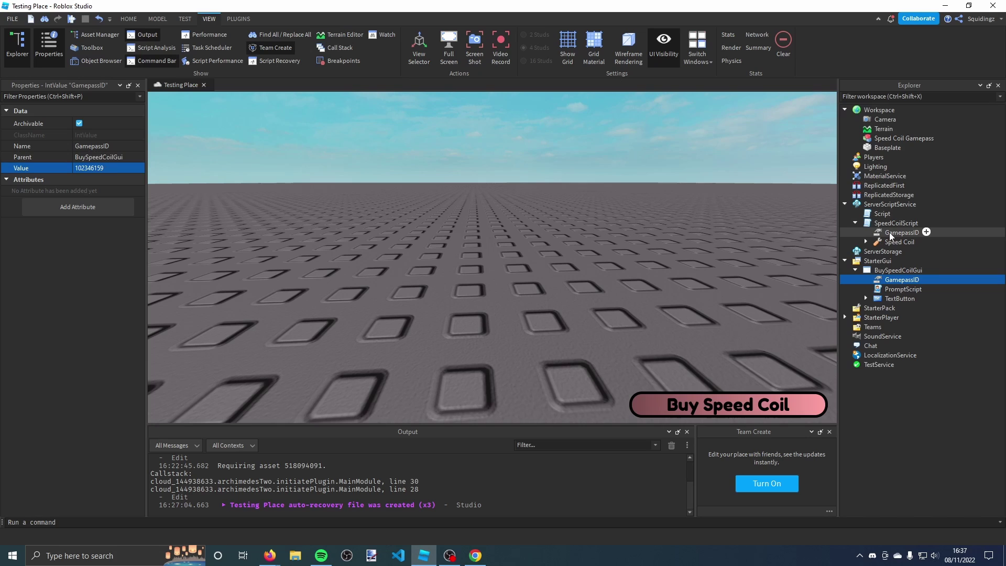
left_click(889, 231)
left_click(110, 168)
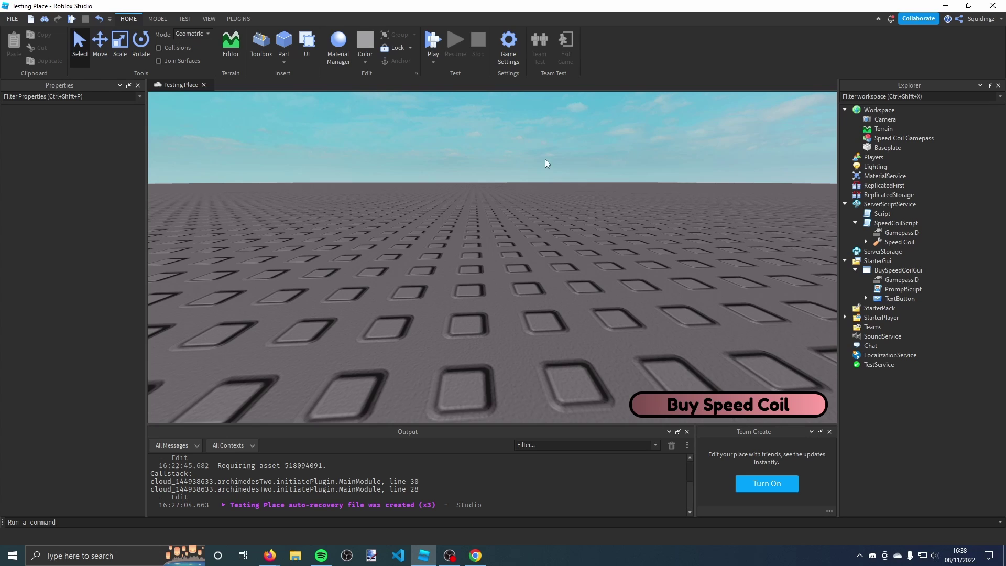
Step: Check the Enable Studio Access to API Services option in the game's security settings and close the settings
left_click(508, 43)
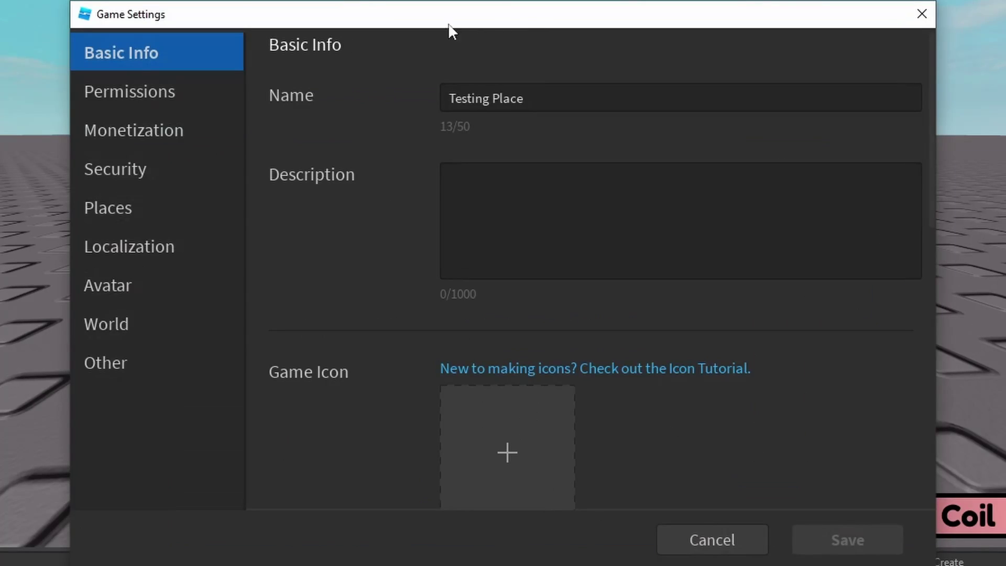
left_click(286, 207)
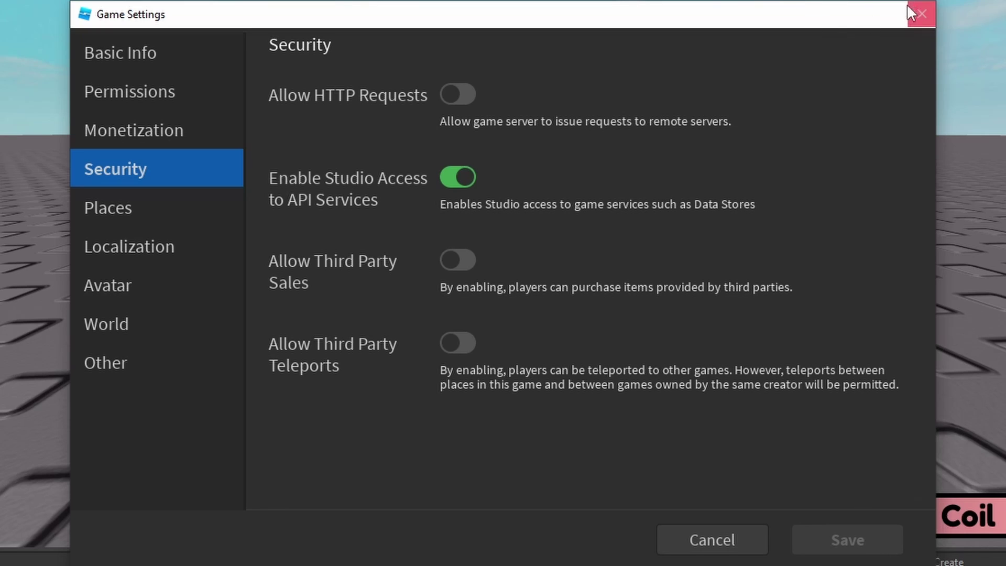
left_click(923, 14)
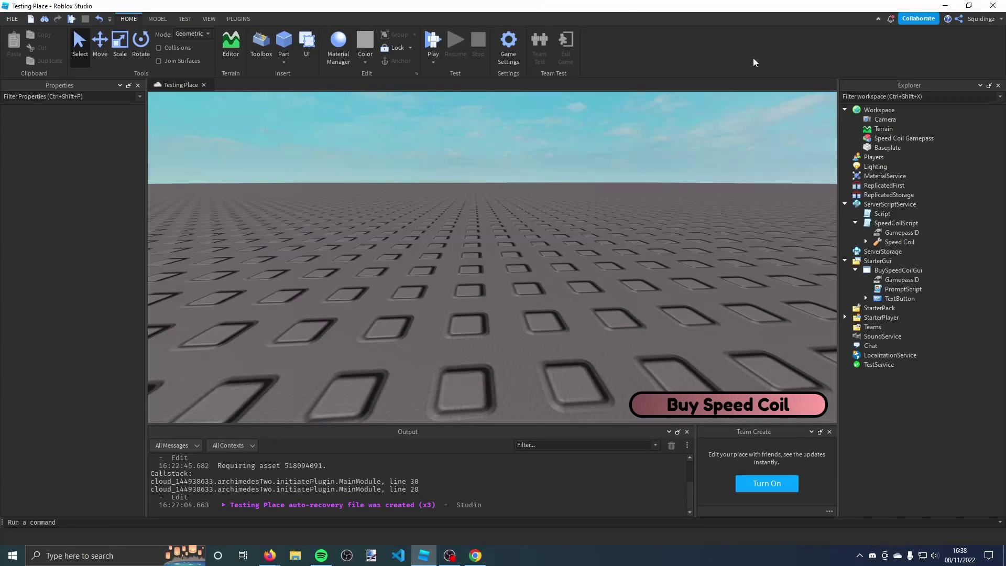
Step: Start a play test of Testing Place and try the in-game Buy Speed Coil button
left_click(431, 41)
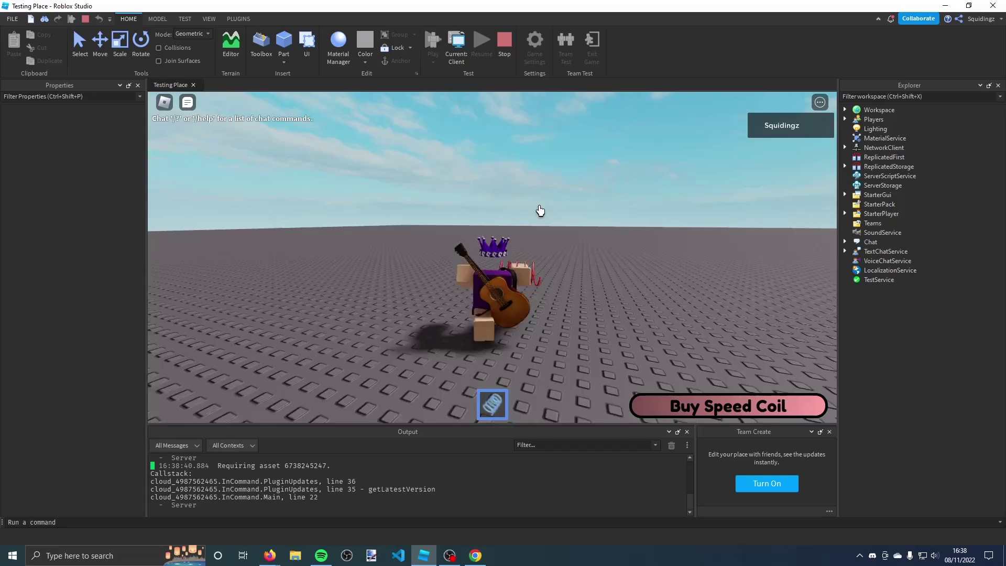
left_click(698, 417)
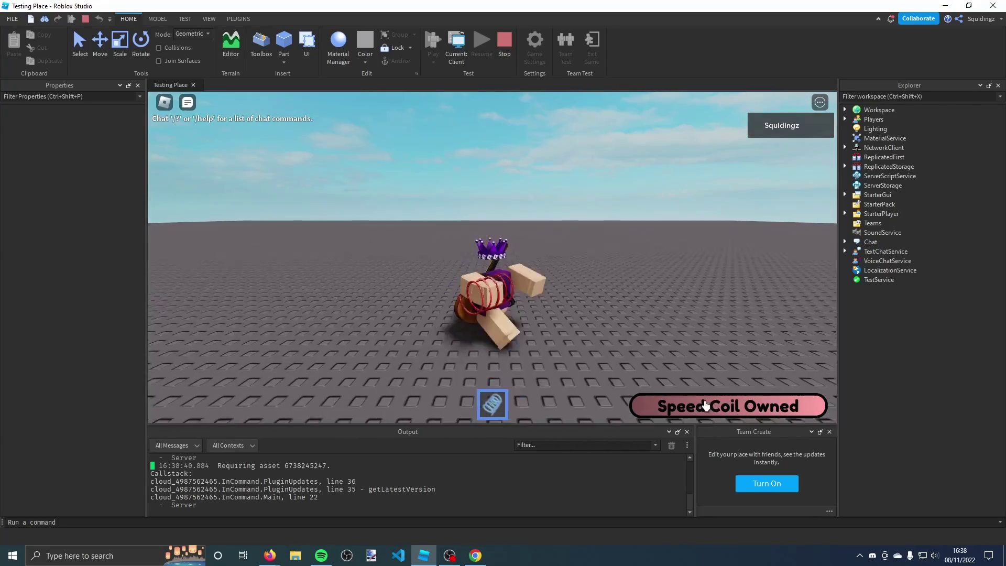
left_click(703, 399)
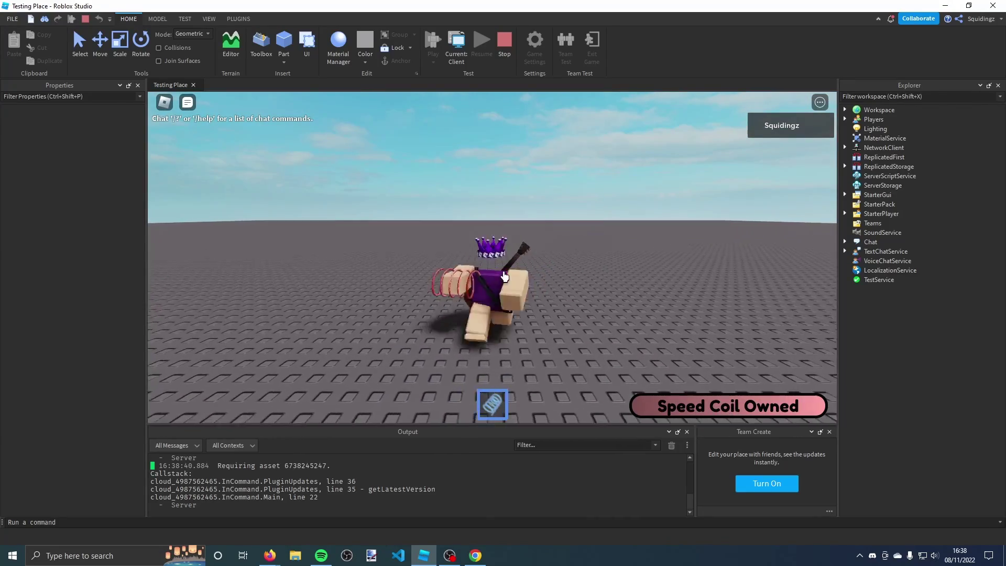